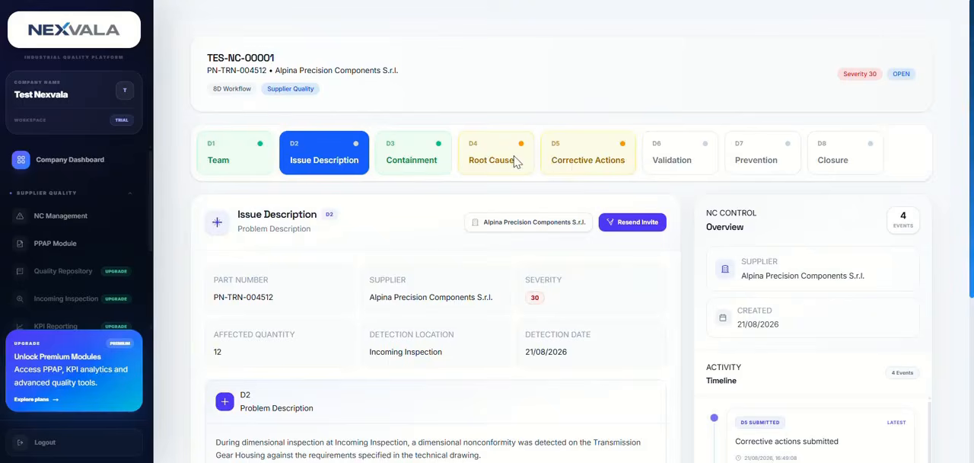
Open the D4 Root Cause stage and review its IS / IS NOT problem statement and process flow
scroll(578, 297, "down", 5)
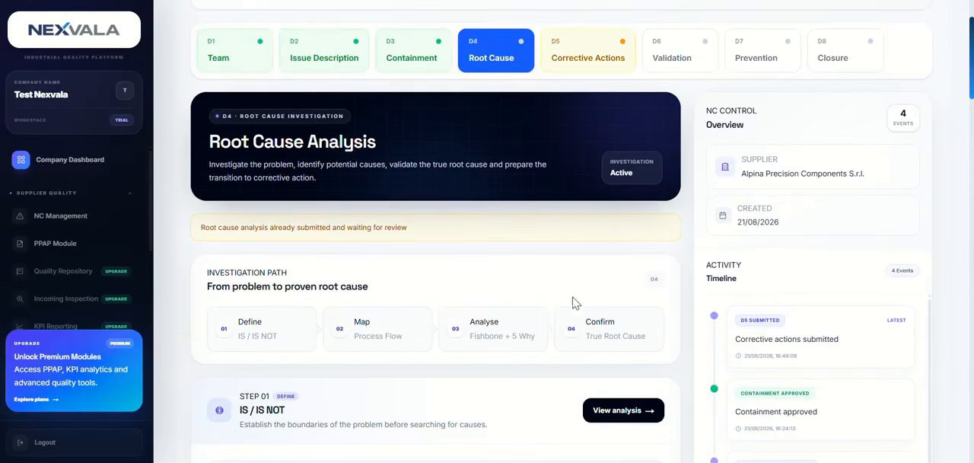
scroll(553, 234, "down", 5)
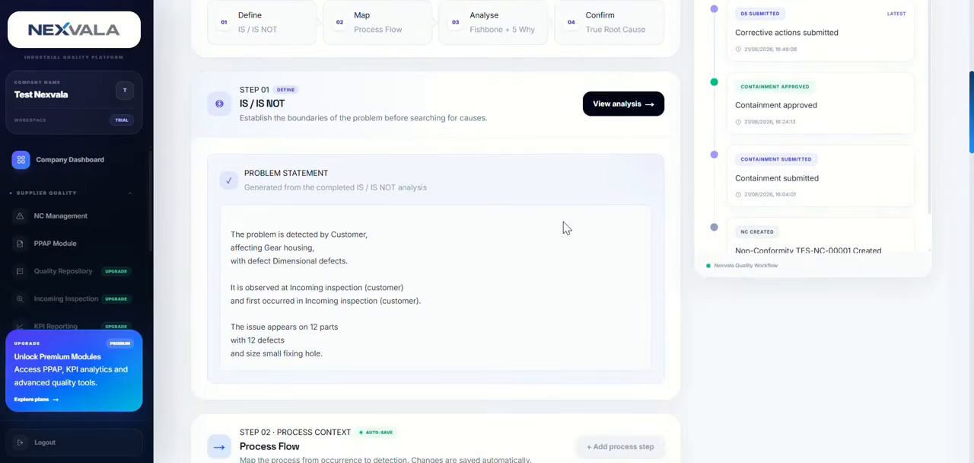
scroll(606, 230, "down", 1)
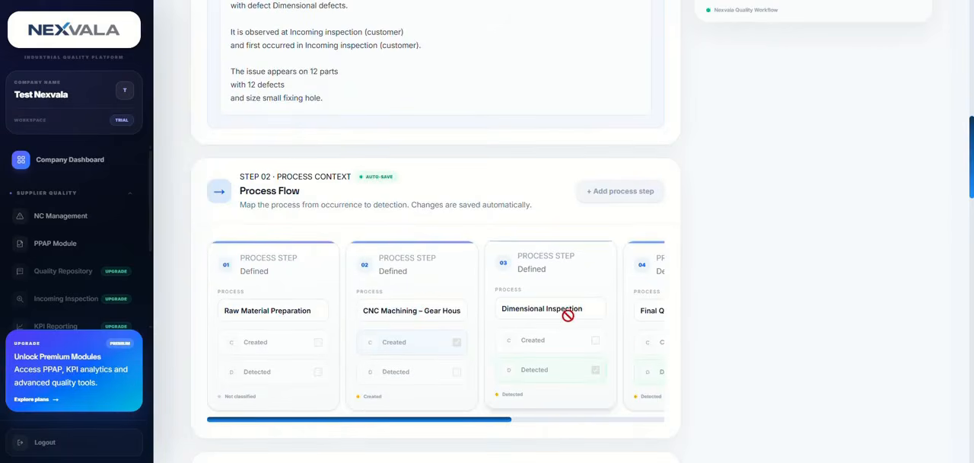
scroll(568, 315, "down", 2)
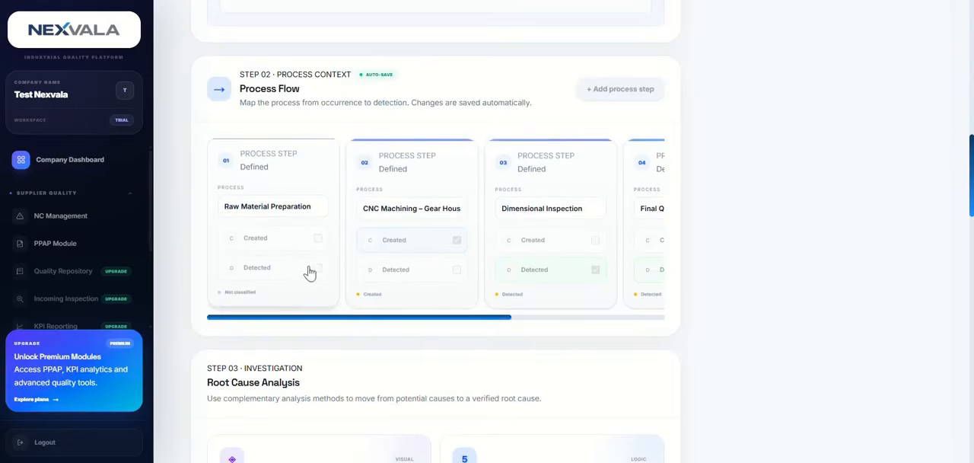
scroll(537, 239, "up", 5)
scroll(538, 252, "down", 4)
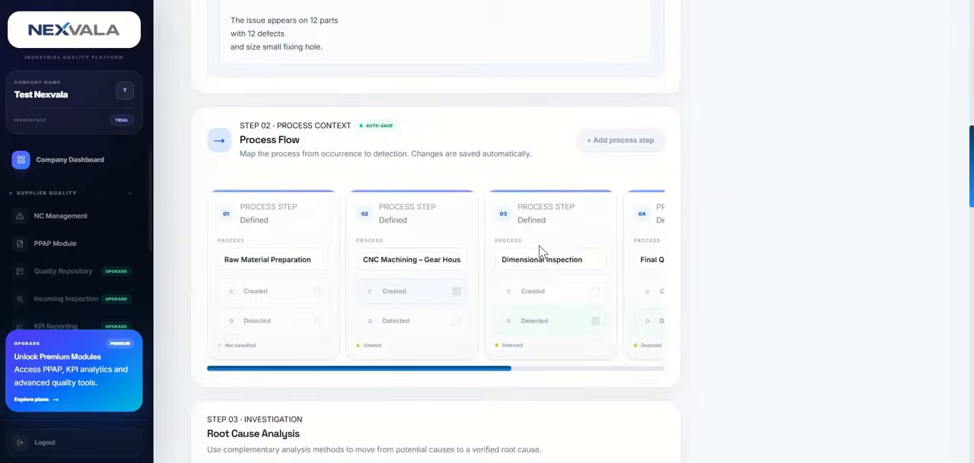
Open the Fishbone analysis, examine the potential causes in its diagram, and close it
scroll(538, 247, "down", 6)
left_click(326, 233)
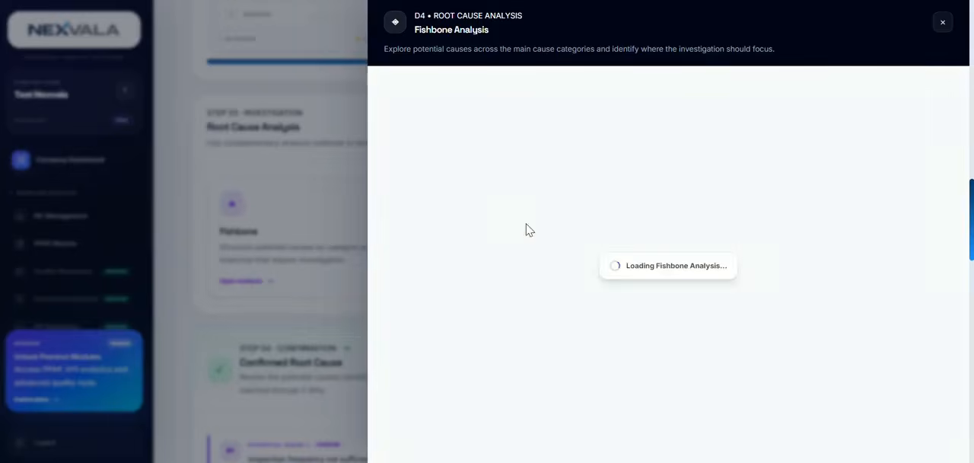
scroll(779, 371, "down", 10)
scroll(779, 369, "down", 4)
scroll(778, 369, "up", 2)
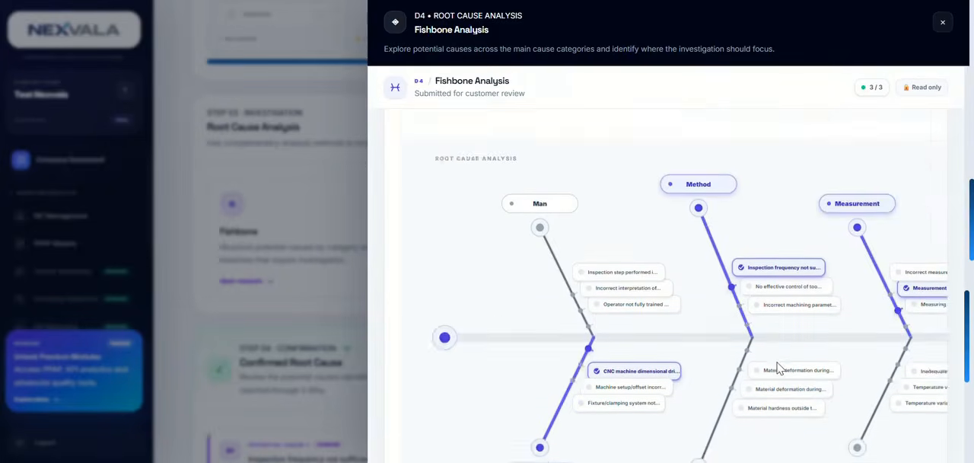
scroll(779, 369, "up", 3)
left_click(943, 23)
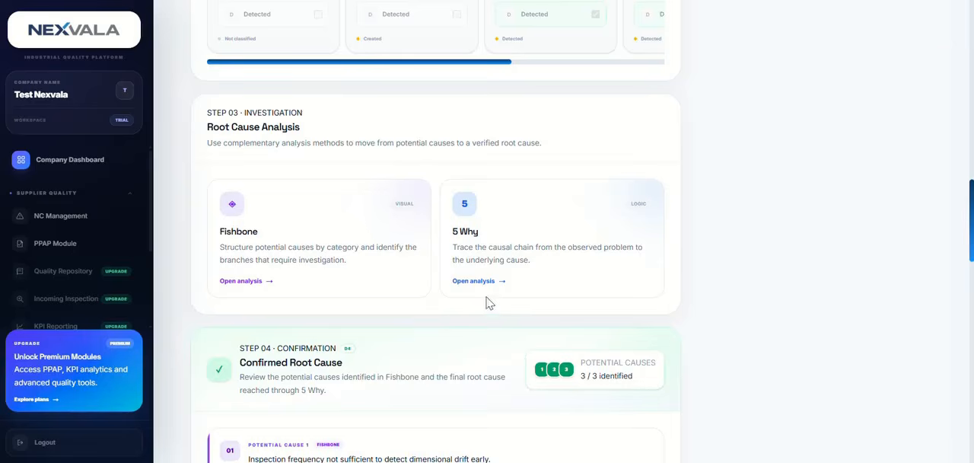
Open the 5 Why analysis, read through the why chains for each cause, and close it
left_click(553, 236)
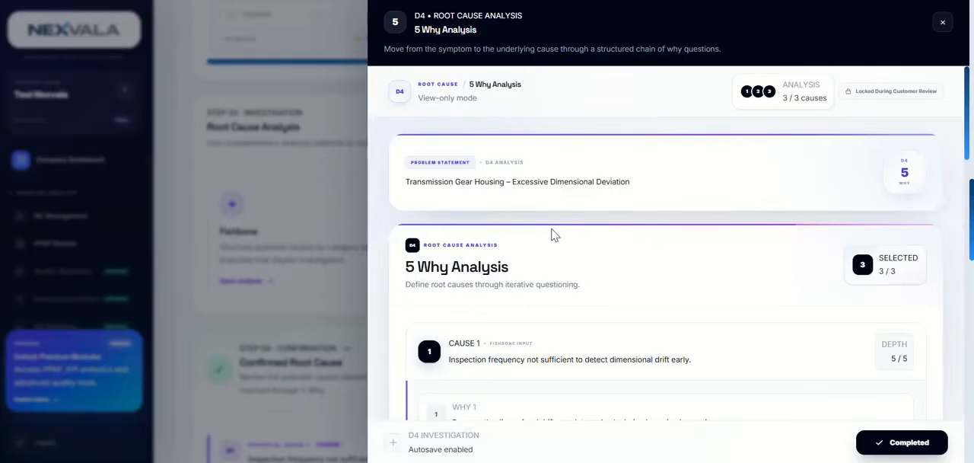
scroll(696, 331, "down", 10)
scroll(689, 326, "down", 5)
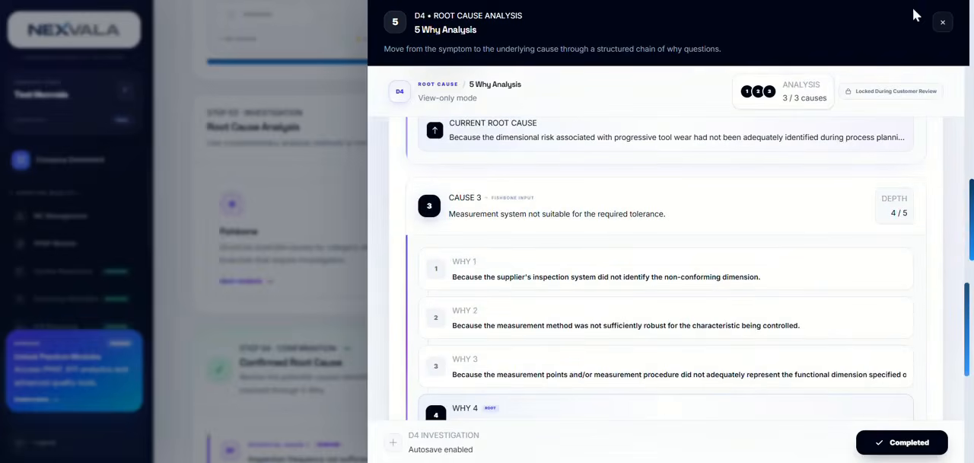
left_click(943, 22)
Review the Confirmed Root Cause section, including the potential causes, the final selection and the root cause evidence
scroll(439, 237, "down", 5)
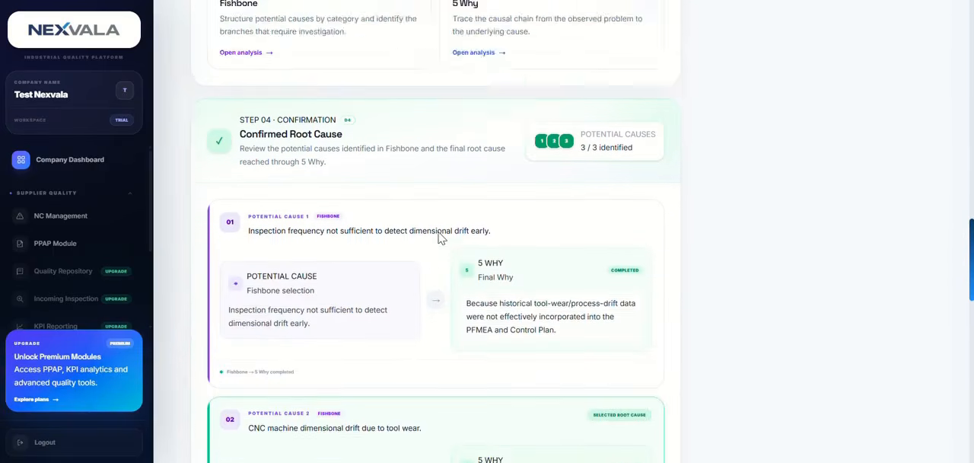
scroll(439, 237, "down", 1)
scroll(439, 237, "down", 3)
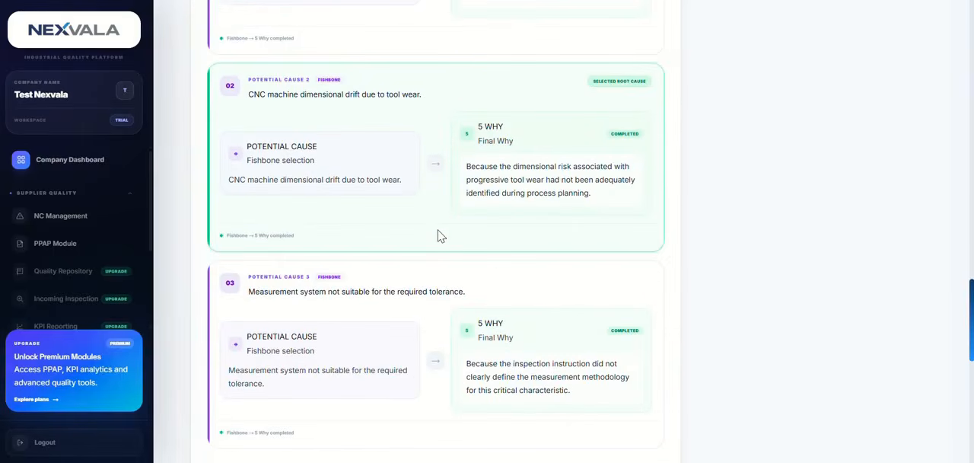
scroll(300, 194, "down", 1)
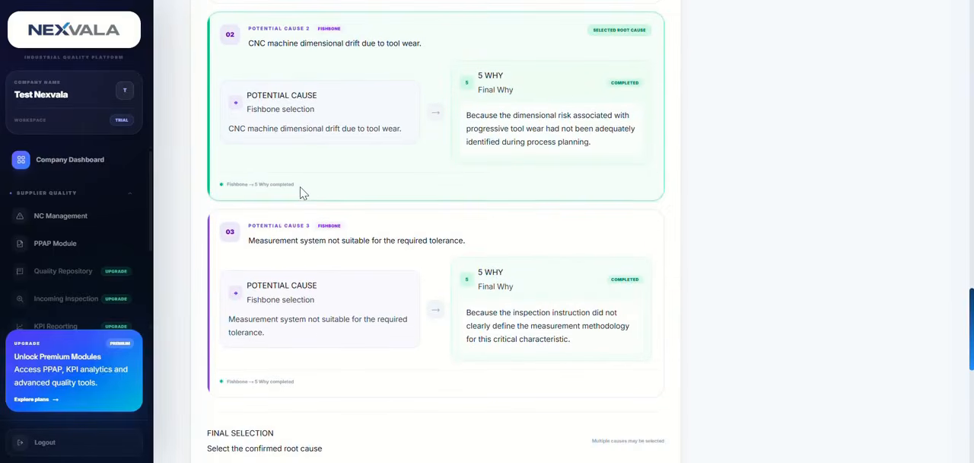
scroll(300, 193, "up", 1)
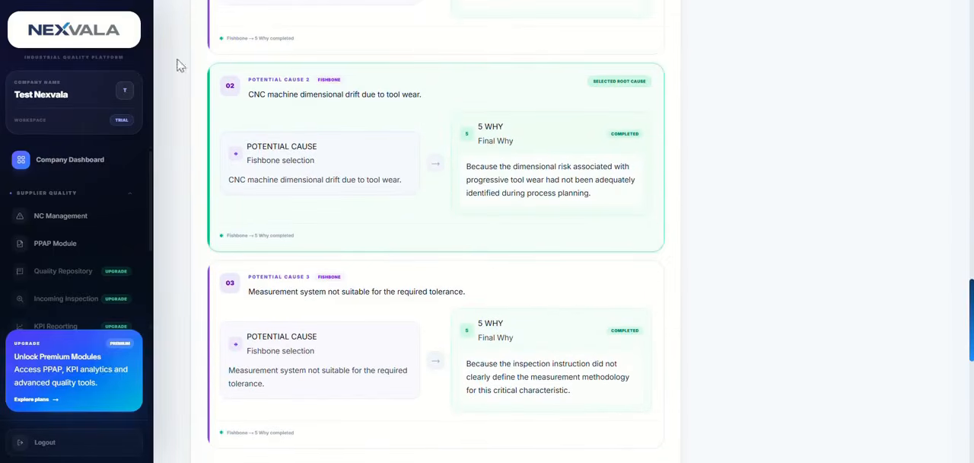
scroll(670, 232, "down", 4)
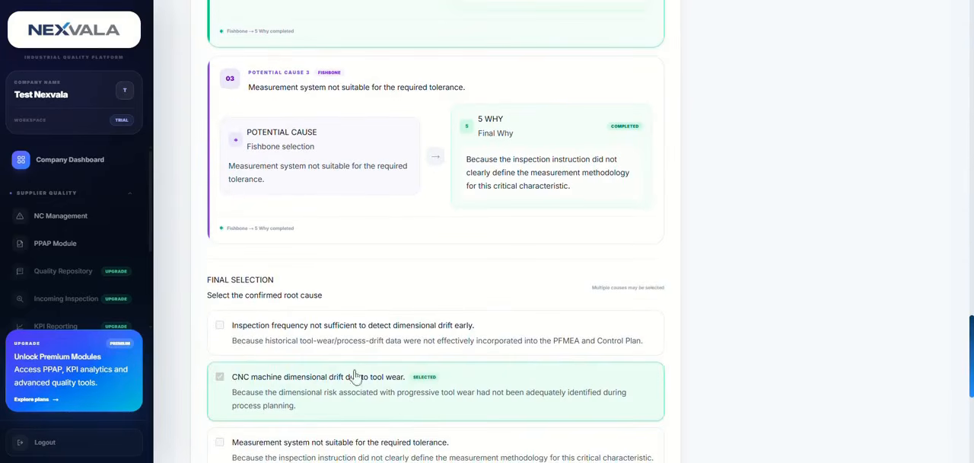
scroll(332, 412, "down", 7)
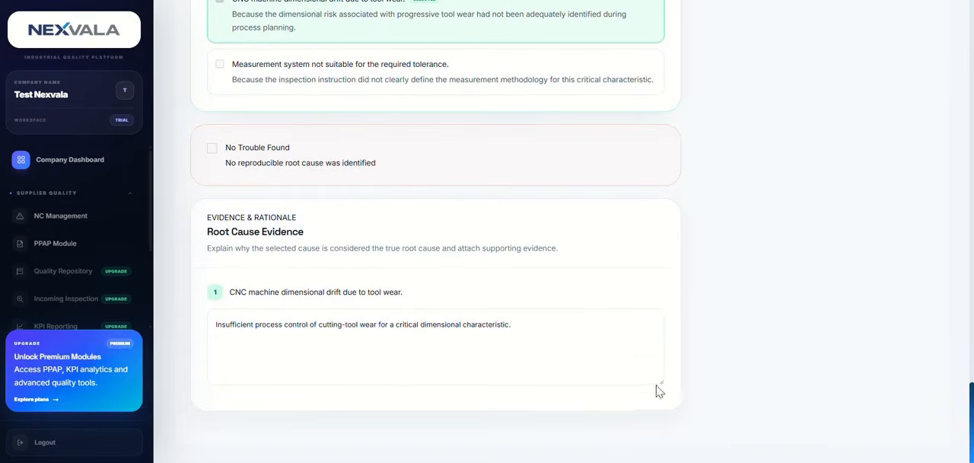
left_click_drag(661, 382, 626, 393)
Open the D5 Corrective Actions stage and review the corrective action, its implementation details and the review options
scroll(736, 384, "up", 15)
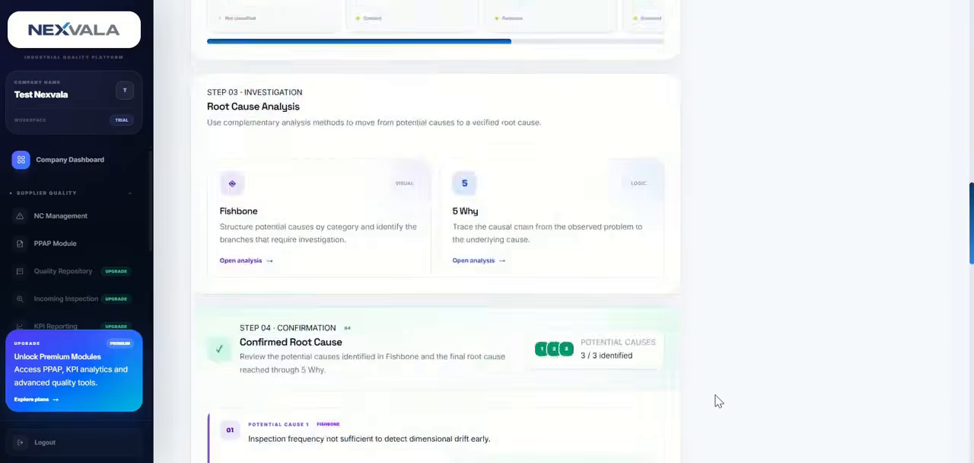
scroll(704, 389, "up", 2)
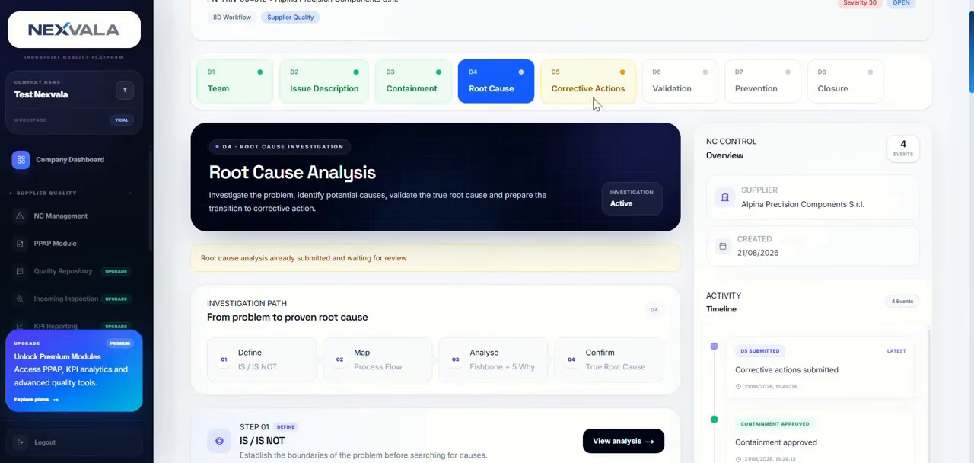
left_click(573, 82)
scroll(403, 259, "down", 3)
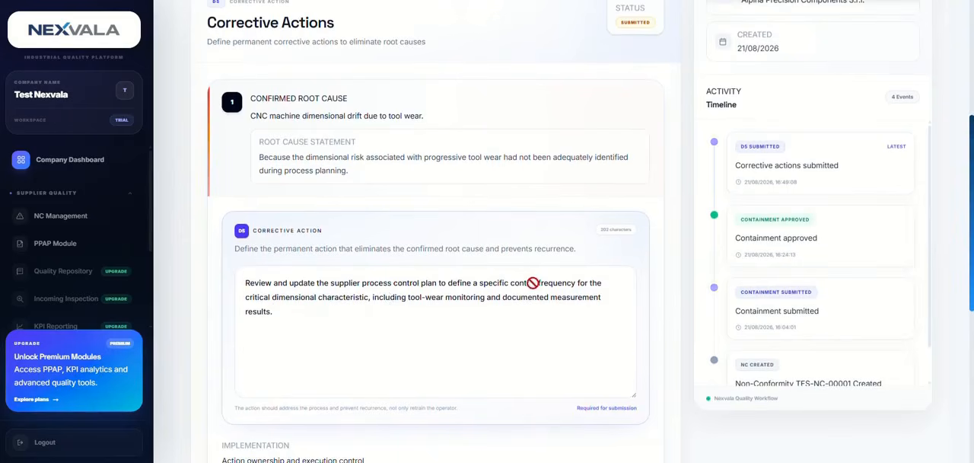
scroll(518, 282, "down", 2)
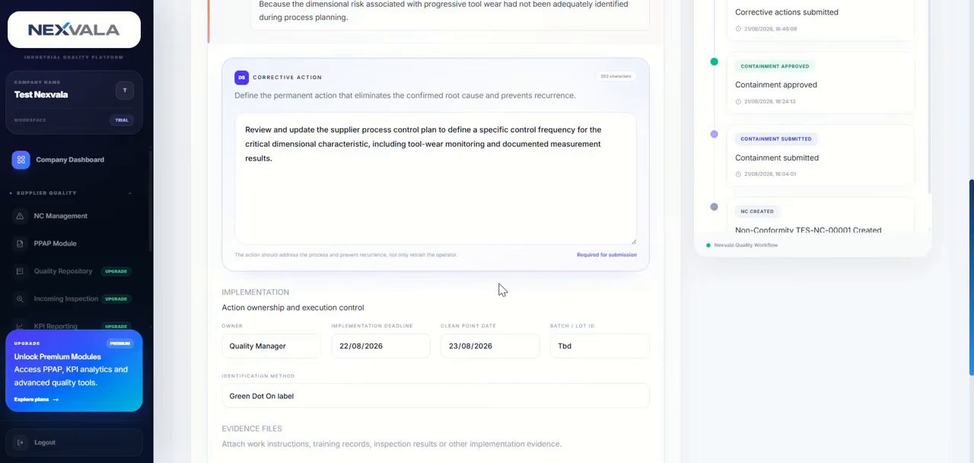
scroll(501, 289, "down", 1)
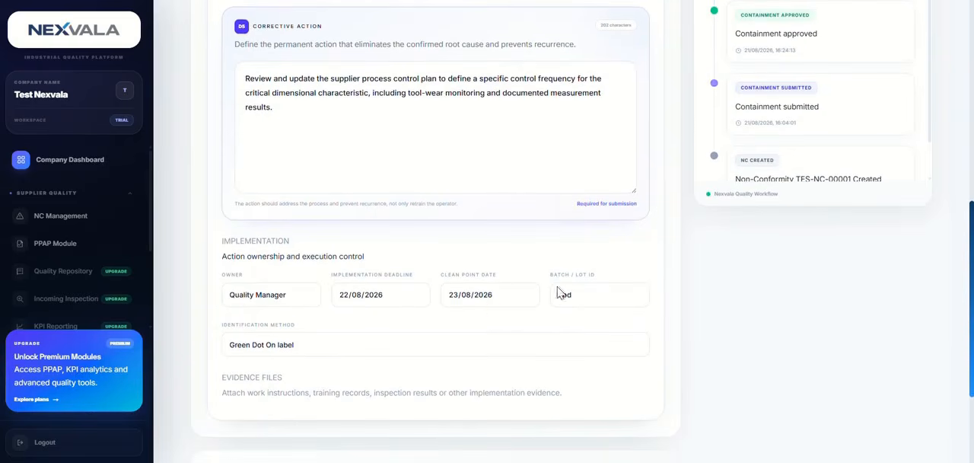
scroll(583, 285, "down", 2)
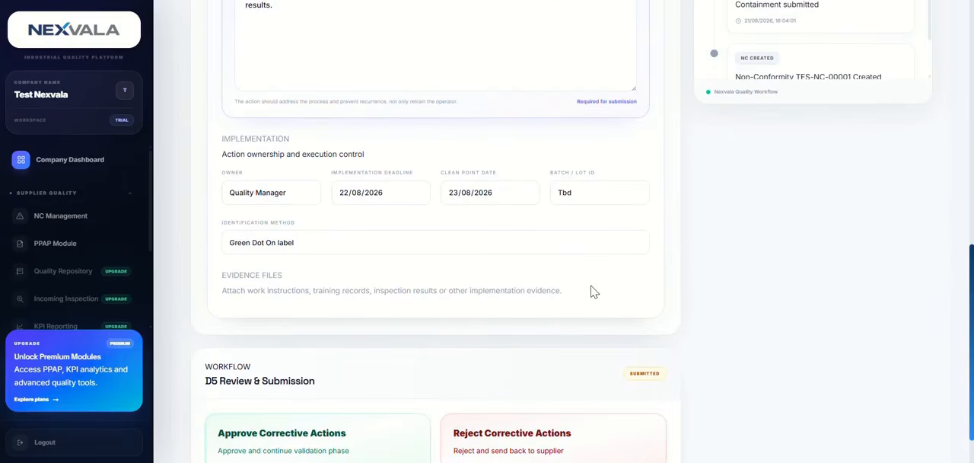
scroll(595, 290, "down", 1)
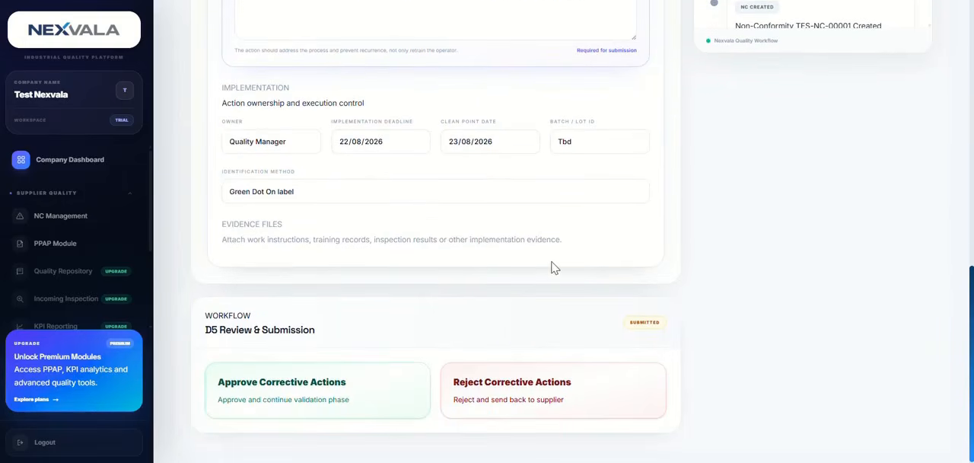
scroll(435, 361, "down", 1)
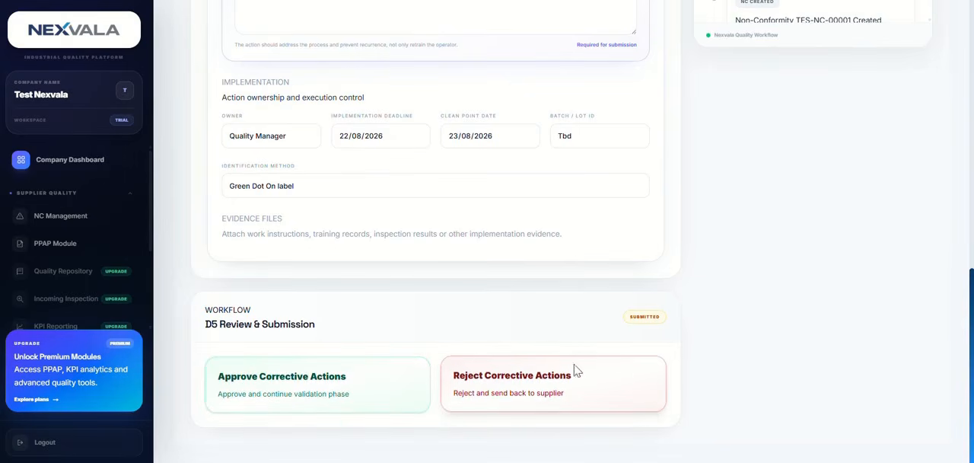
Approve the supplier's D5 corrective actions and confirm the approval
scroll(517, 301, "up", 10)
scroll(518, 301, "down", 9)
scroll(517, 302, "down", 2)
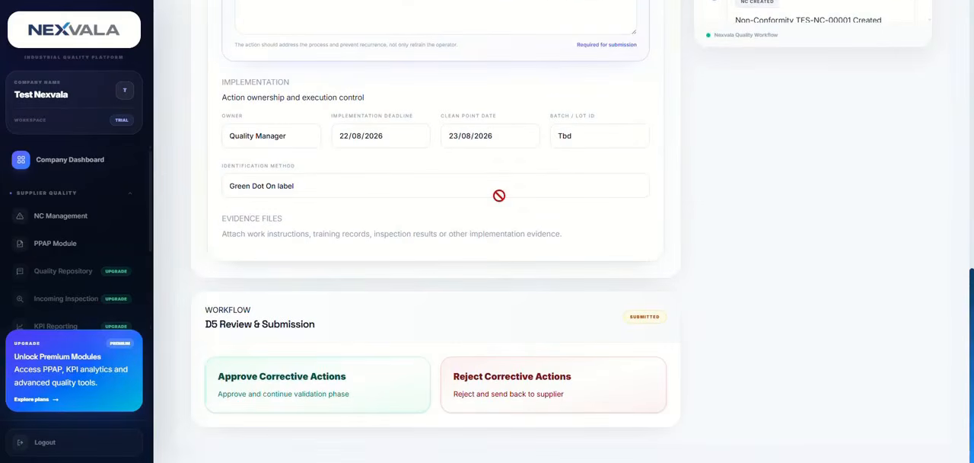
left_click(360, 384)
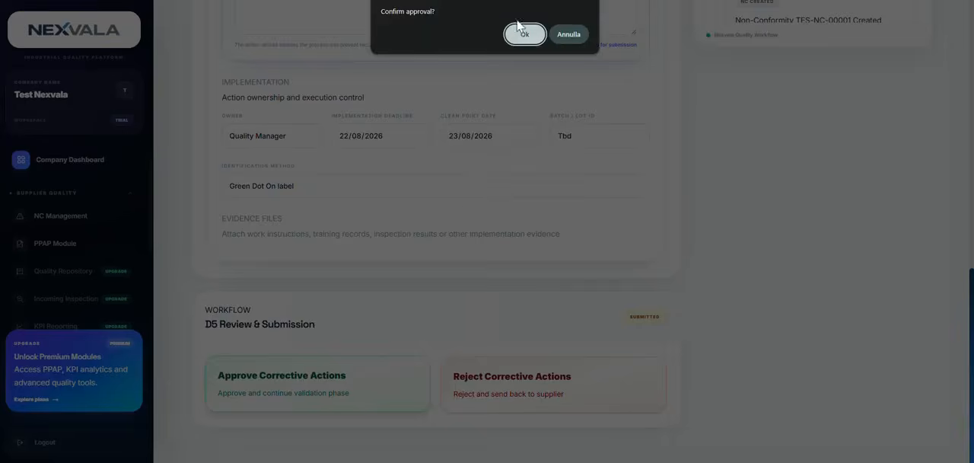
left_click(523, 34)
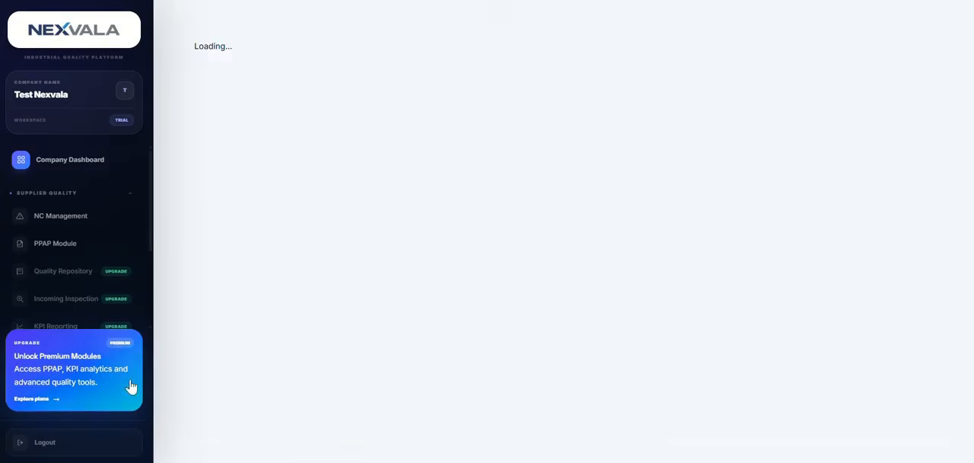
Look through the D5 Corrective Actions page to check its approval status and corrective action text
scroll(485, 216, "down", 5)
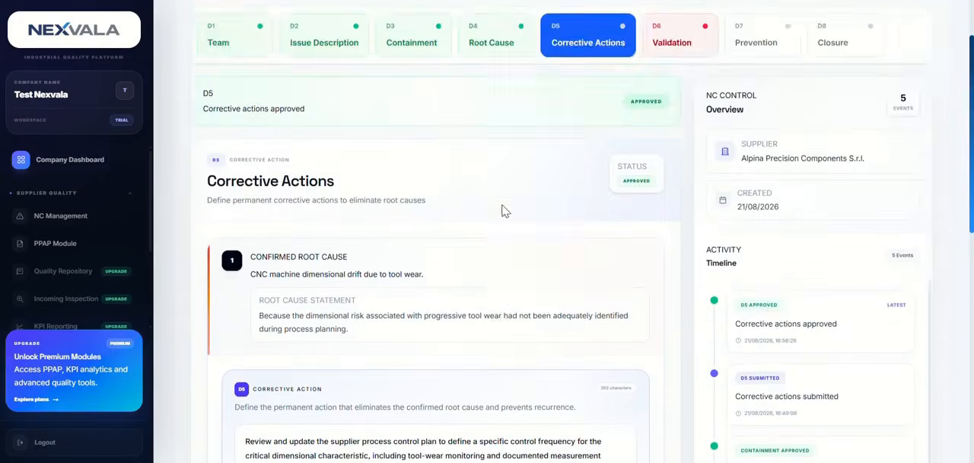
left_click_drag(438, 216, 450, 224)
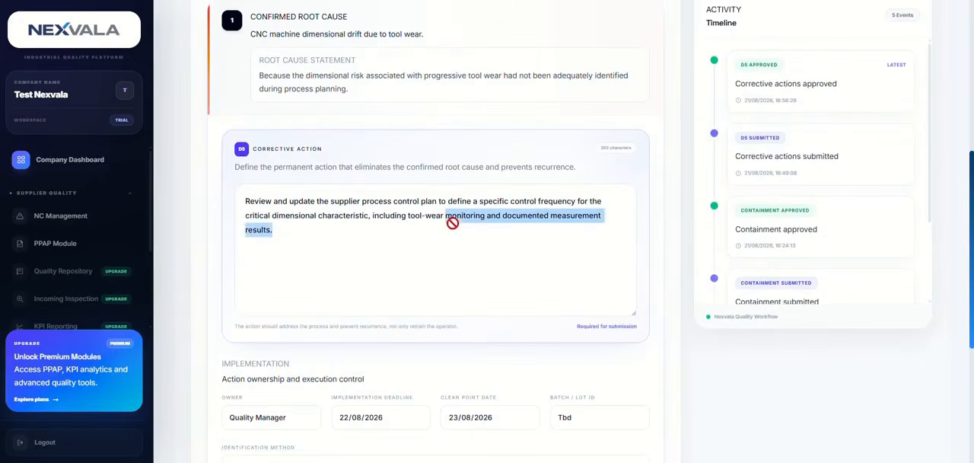
scroll(472, 244, "down", 4)
scroll(472, 228, "up", 8)
Return to the D4 Root Cause stage and check its status notice, investigation path and problem statement
left_click(521, 161)
scroll(420, 324, "down", 3)
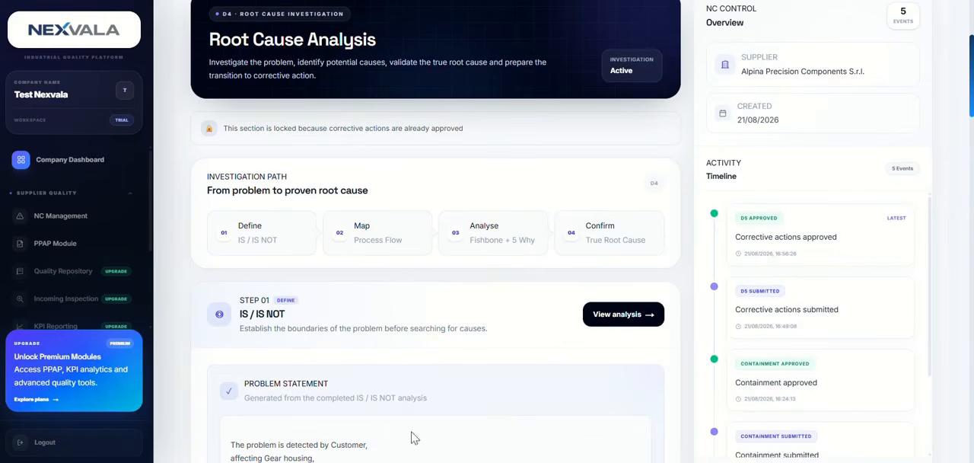
scroll(450, 387, "down", 2)
scroll(413, 391, "up", 5)
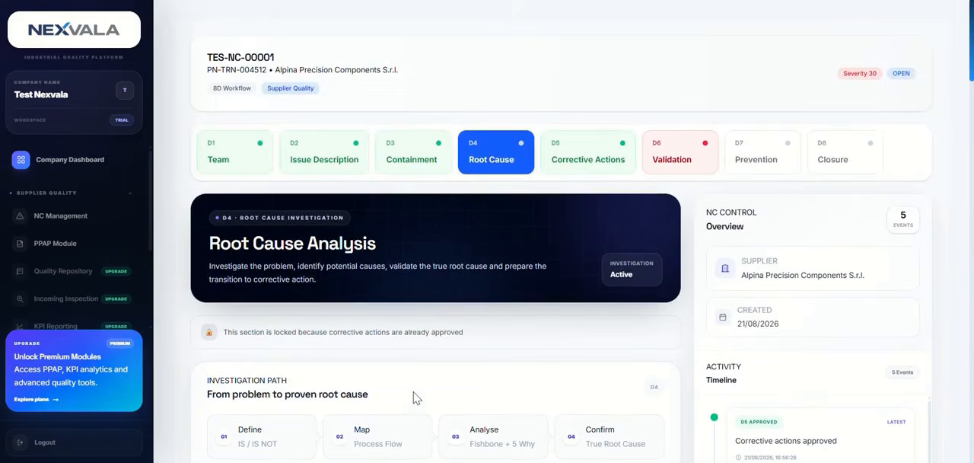
scroll(427, 397, "down", 3)
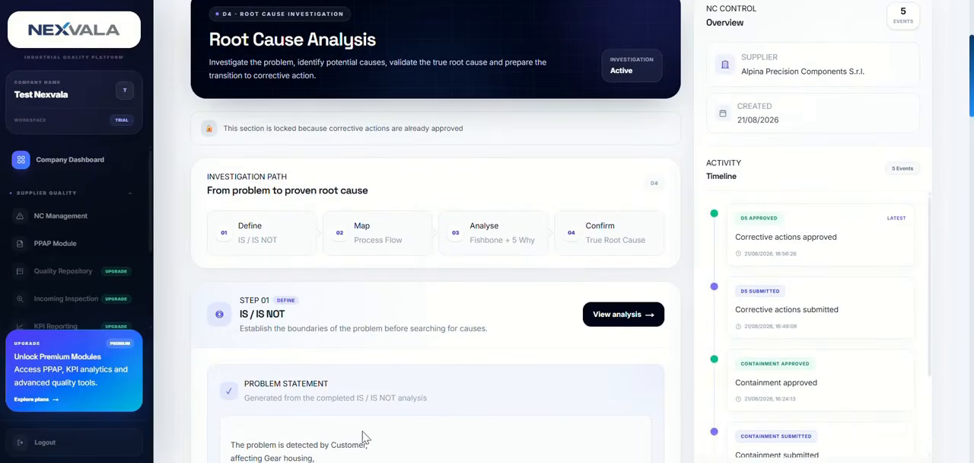
scroll(372, 433, "down", 2)
left_click_drag(331, 341, 337, 344)
scroll(366, 360, "down", 2)
scroll(373, 366, "up", 4)
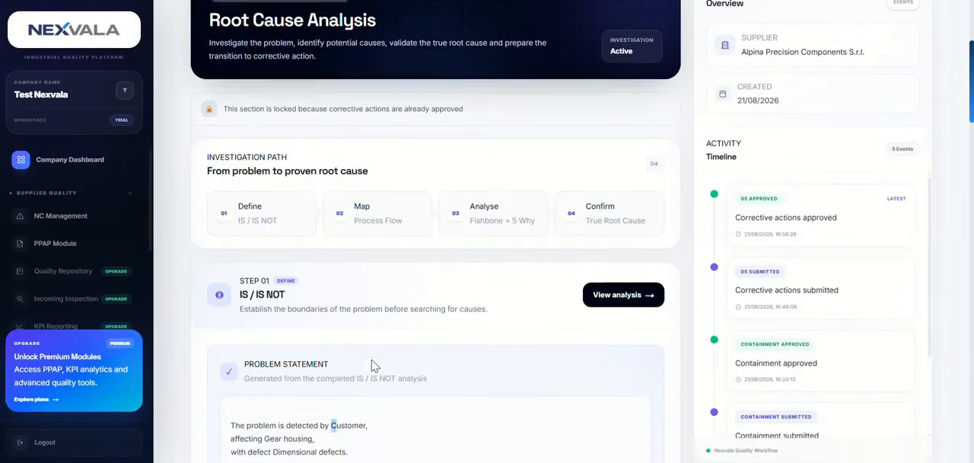
Review the events in the non-conformity's activity timeline, from the latest back to its creation
left_click_drag(842, 309, 723, 231)
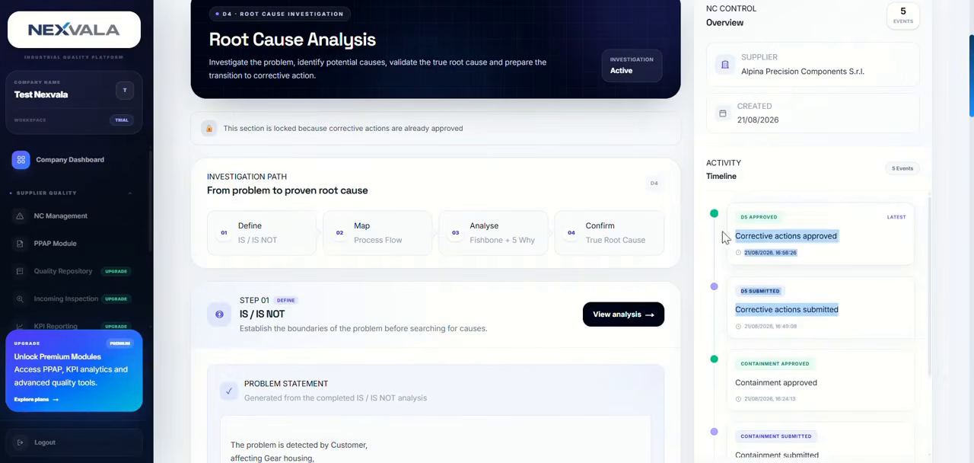
left_click(843, 290)
scroll(855, 290, "down", 1)
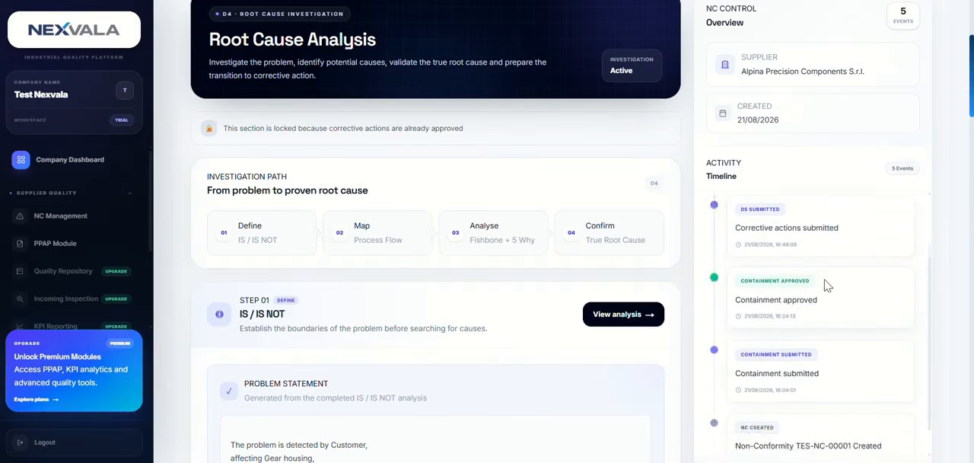
Check the entries for the submitted and approved corrective actions in the activity timeline
scroll(807, 289, "up", 1)
mouse_move(739, 312)
left_mouse_down()
mouse_move(884, 315)
mouse_move(724, 315)
left_mouse_up()
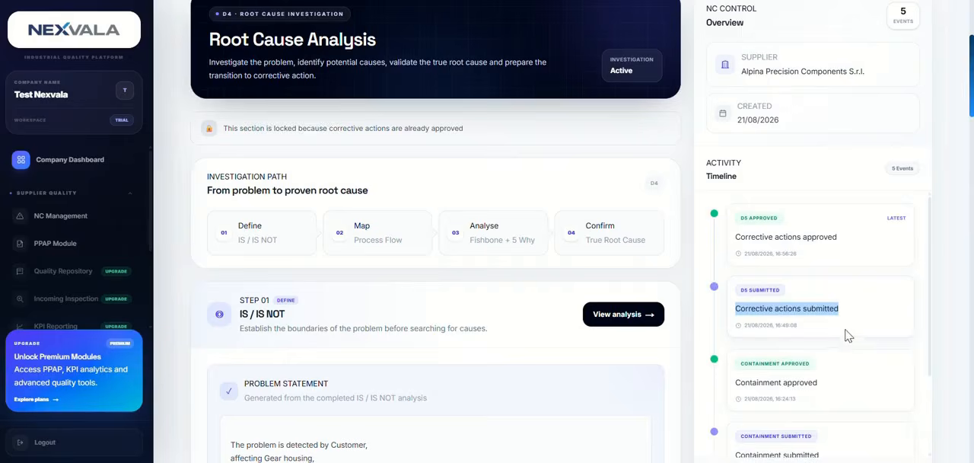
left_click_drag(840, 240, 748, 245)
scroll(748, 246, "up", 4)
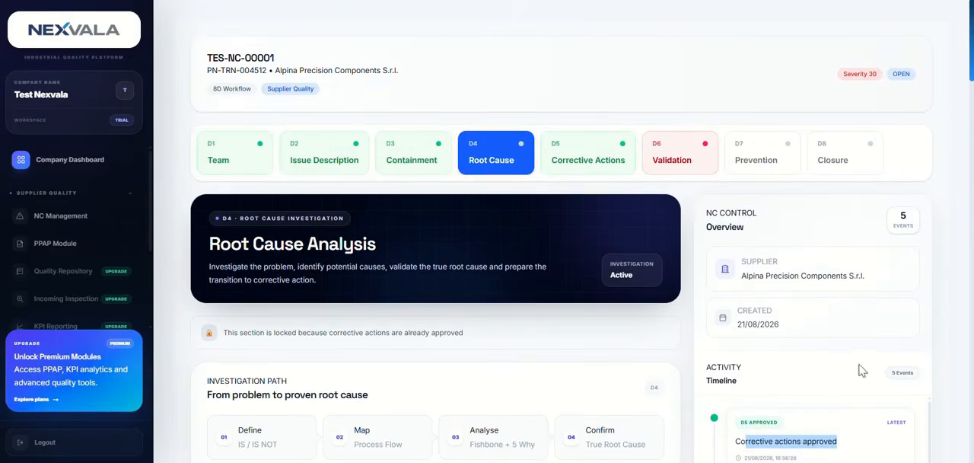
Open the D6 Validation stage and examine its corrective action, validation tool, implementation and evidence fields
left_click(675, 164)
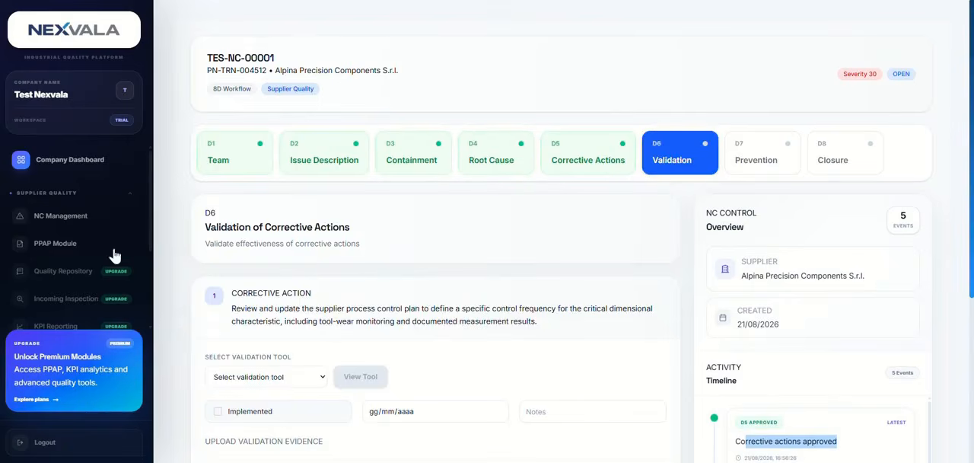
scroll(320, 342, "down", 1)
left_click(357, 370)
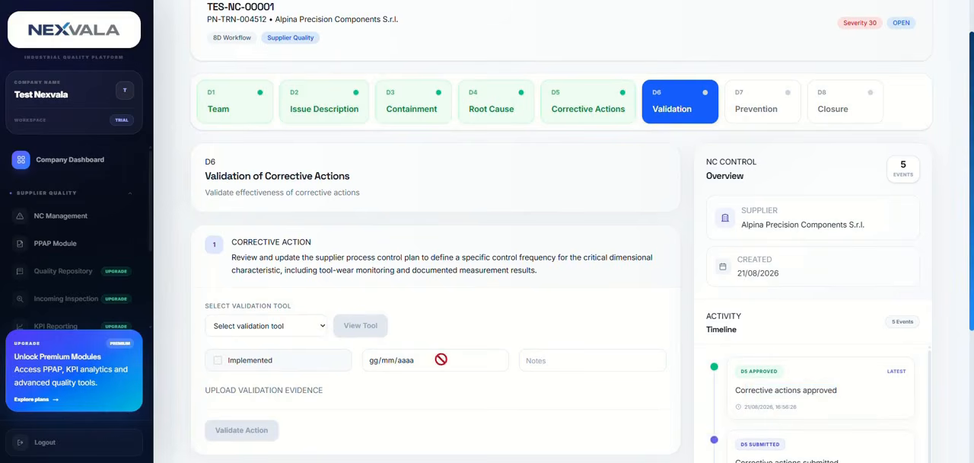
scroll(337, 320, "down", 3)
scroll(307, 341, "up", 3)
scroll(251, 324, "down", 2)
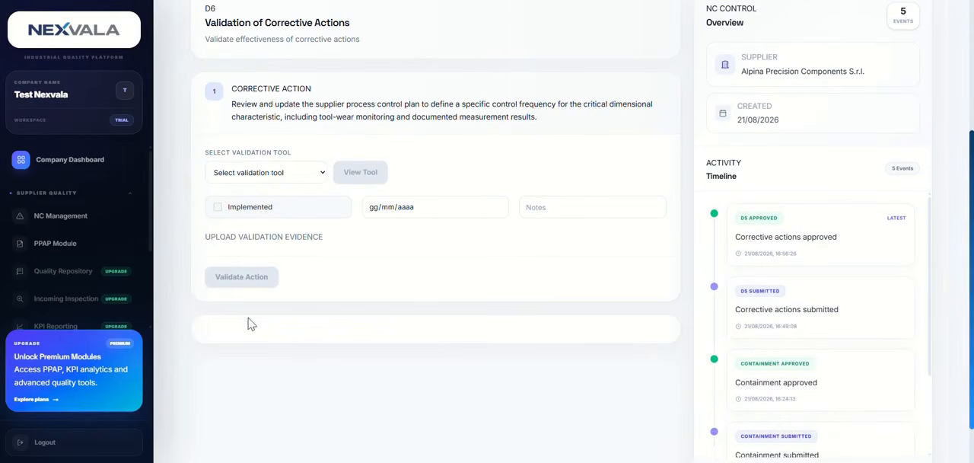
scroll(323, 232, "up", 3)
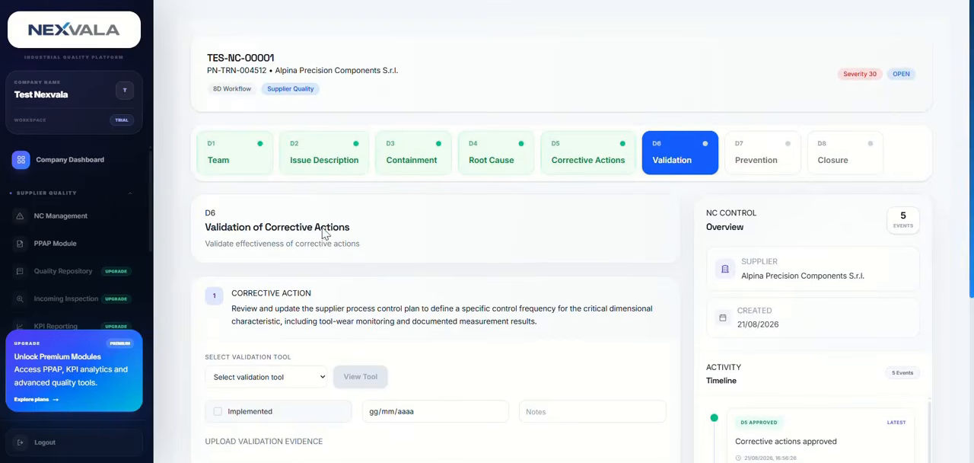
scroll(665, 267, "down", 4)
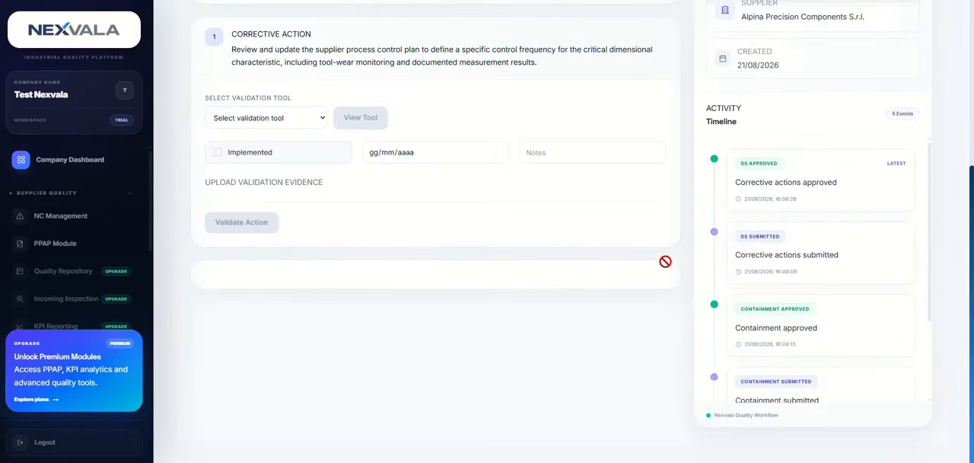
scroll(665, 261, "up", 4)
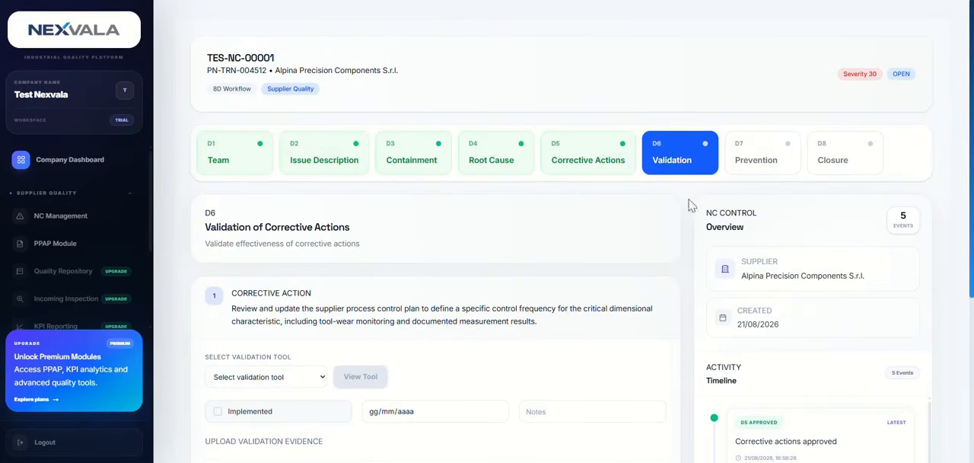
Open the D8 Closure stage and review its approval notice, final severity, customer notes and induced costs sections
left_click(863, 160)
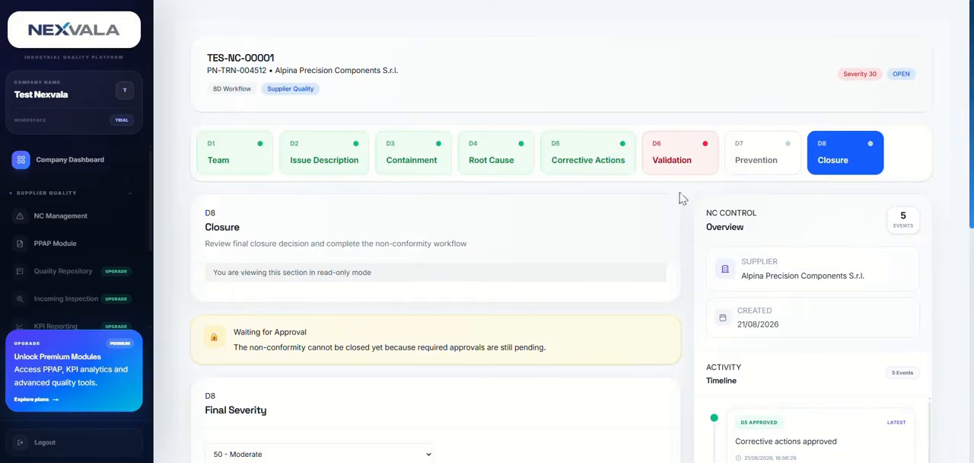
scroll(602, 241, "down", 2)
scroll(630, 221, "down", 5)
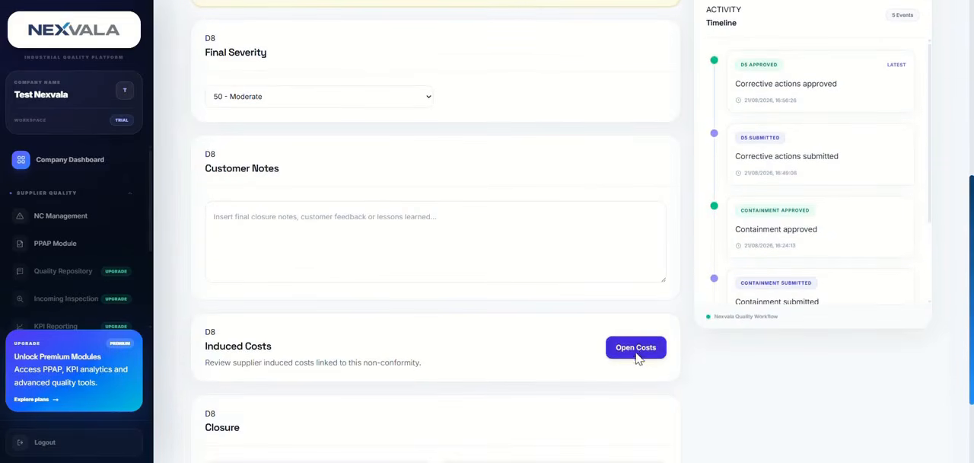
scroll(797, 126, "up", 5)
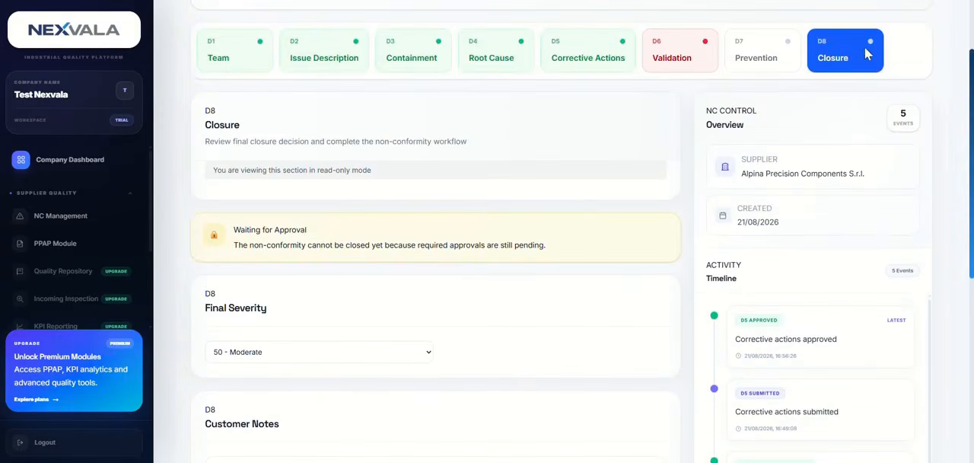
scroll(582, 206, "down", 5)
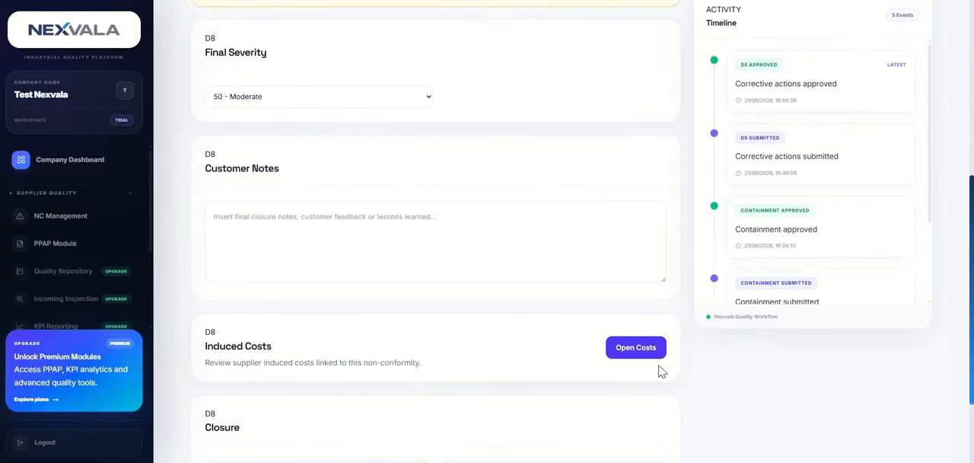
scroll(645, 259, "down", 2)
Open the non-conformity's induced costs and look through the cost summary, new cost form and cost register
left_click(636, 245)
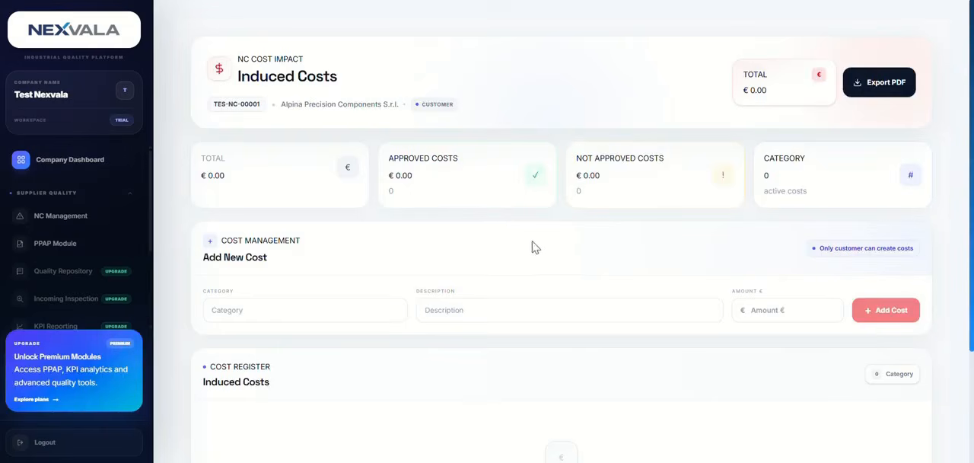
scroll(355, 248, "down", 1)
scroll(346, 270, "down", 2)
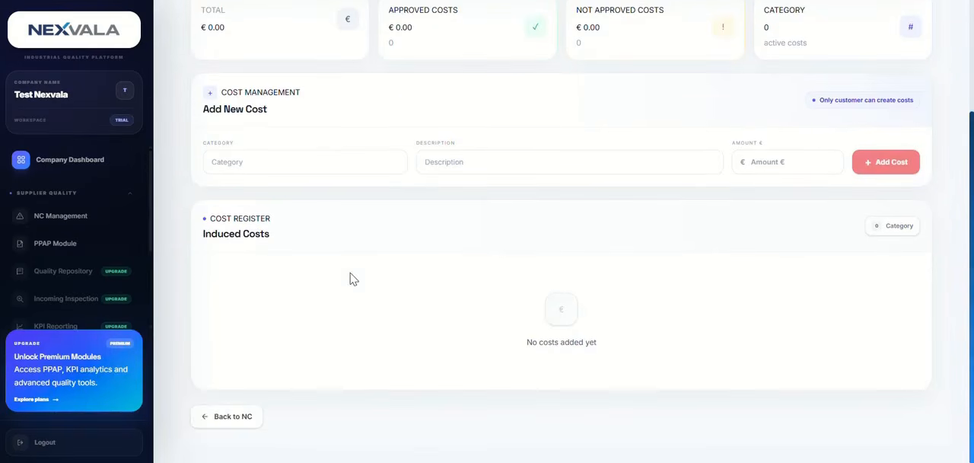
scroll(354, 279, "up", 3)
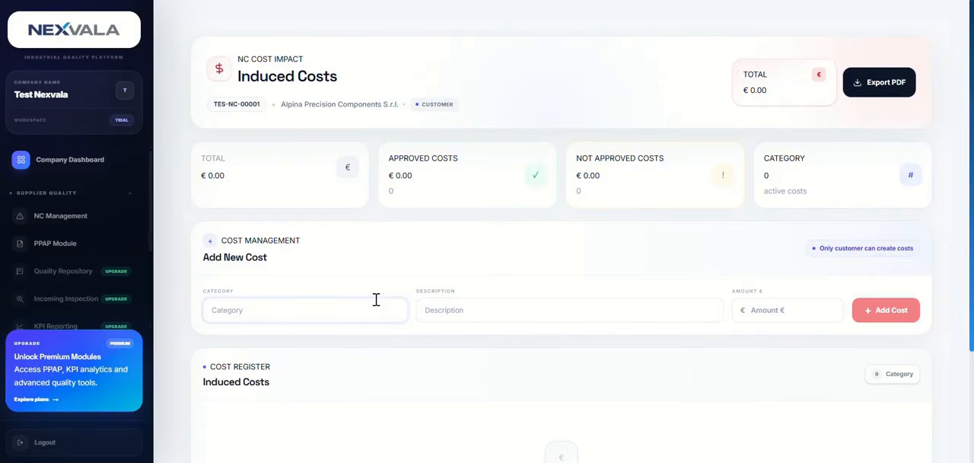
Add an induced cost with category "MAnaging", description "Non conformity Management" and amount 250 euros
type("MAnaging")
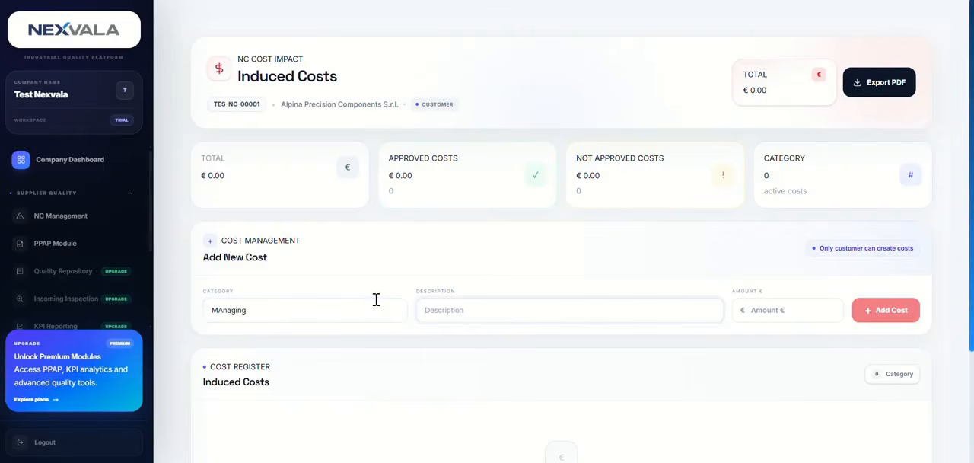
type("Non conformity Management")
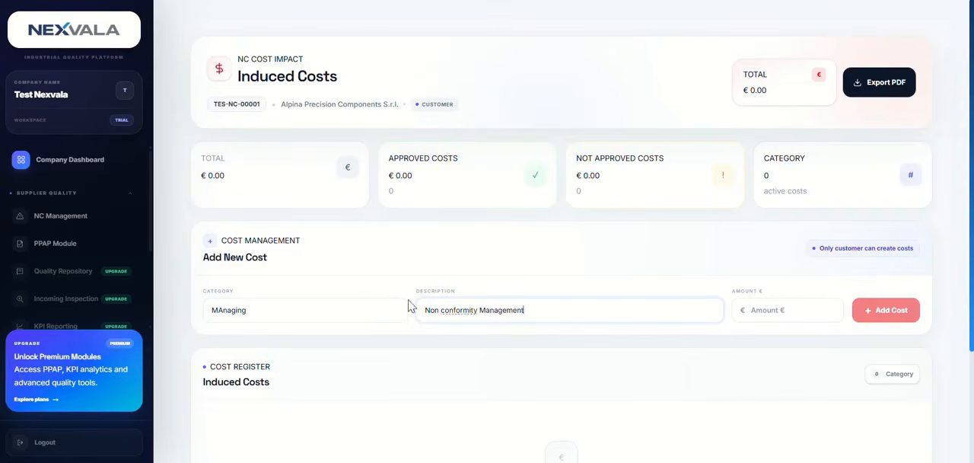
left_click(784, 307)
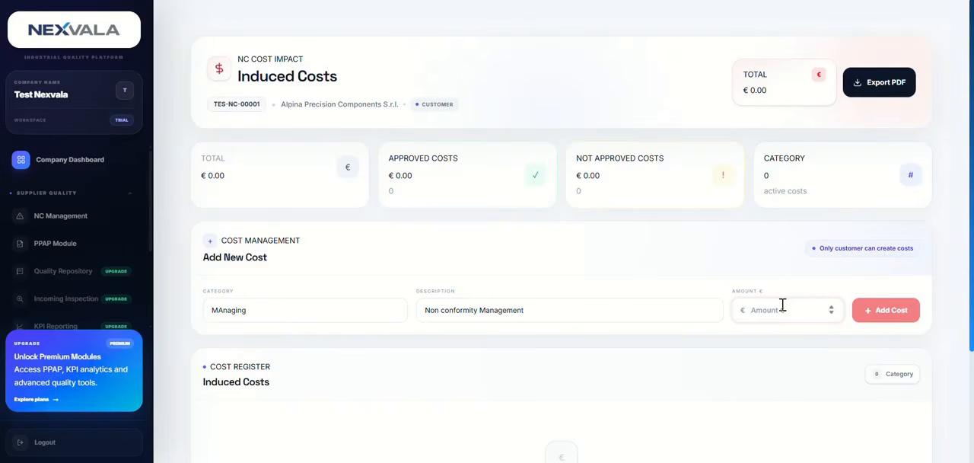
type("250")
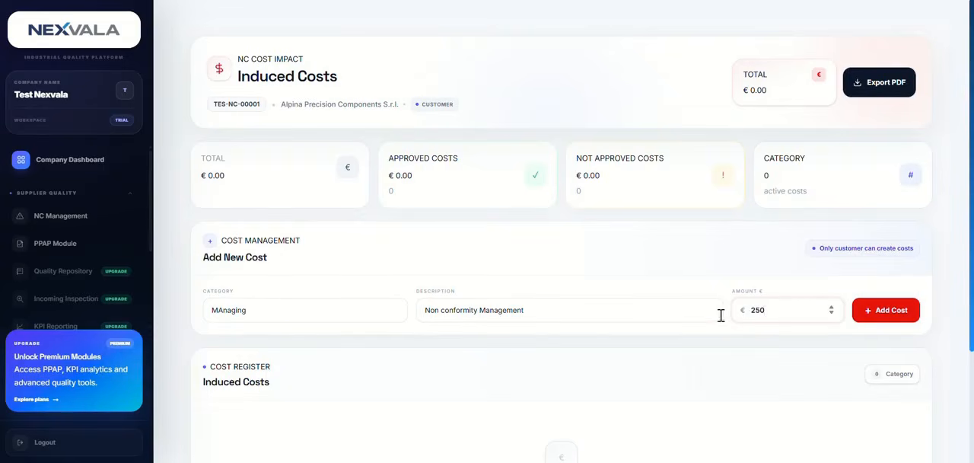
left_click(887, 310)
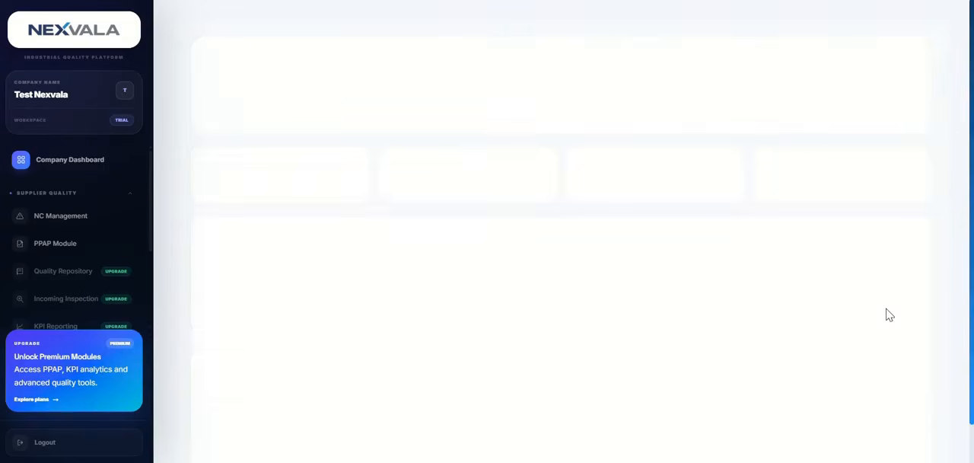
Check the new cost's description, amount and available actions in the cost register
scroll(480, 301, "down", 3)
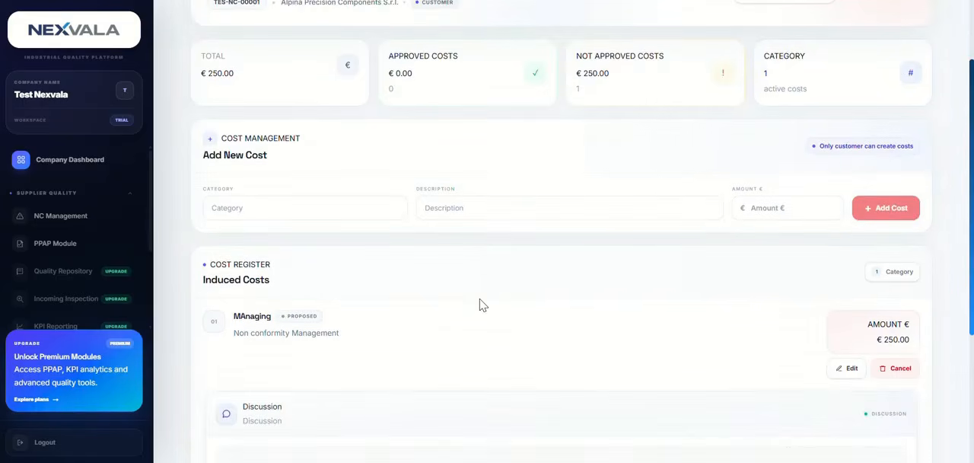
left_click_drag(250, 234, 381, 252)
left_click(371, 239)
left_click_drag(902, 238, 865, 220)
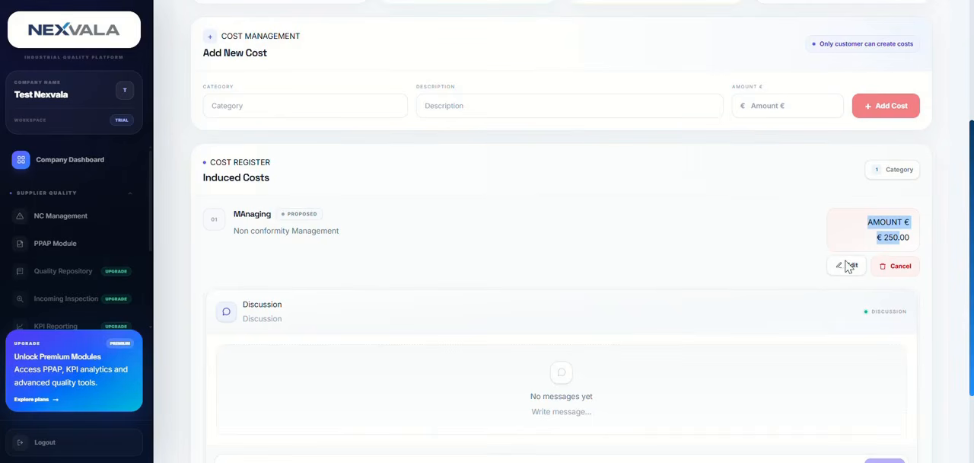
left_click_drag(905, 240, 863, 226)
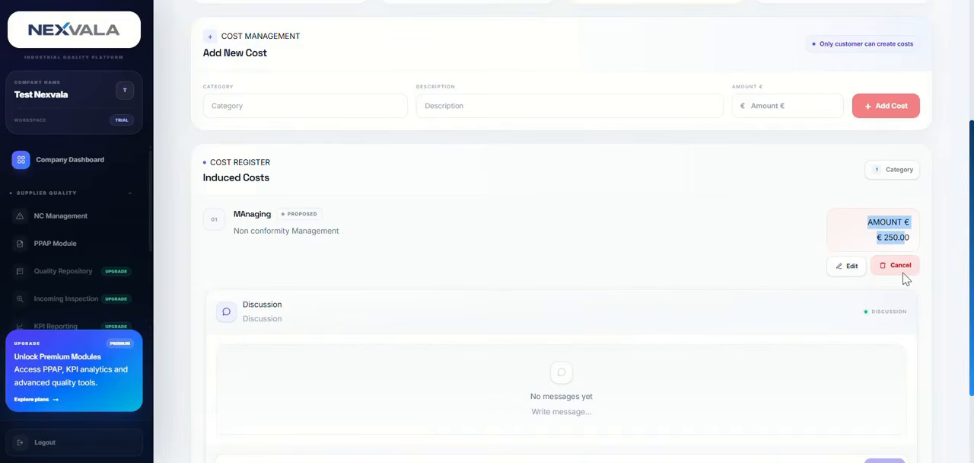
left_click_drag(920, 243, 865, 224)
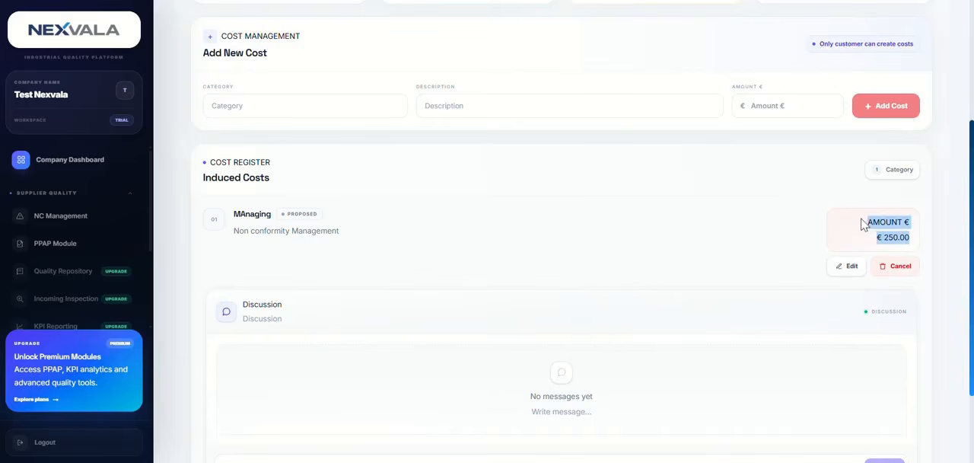
left_click(746, 240)
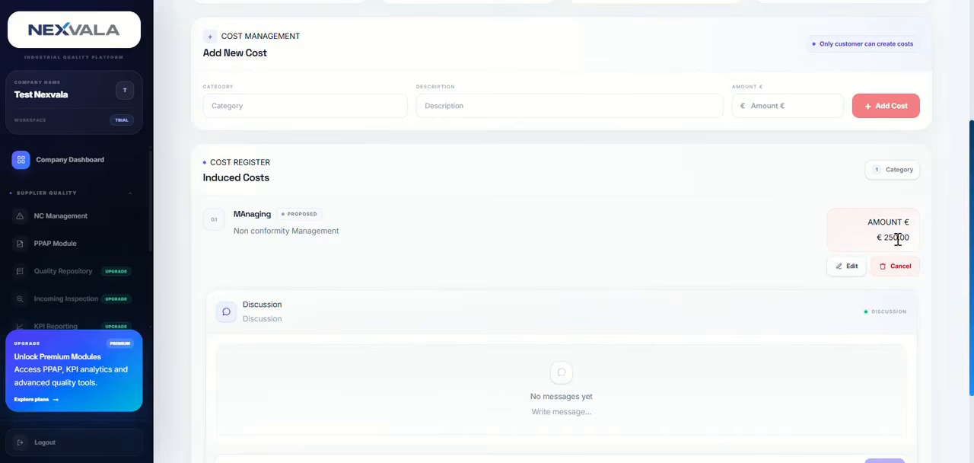
Look at the new cost's discussion area and the approved and not approved cost totals
scroll(621, 339, "down", 3)
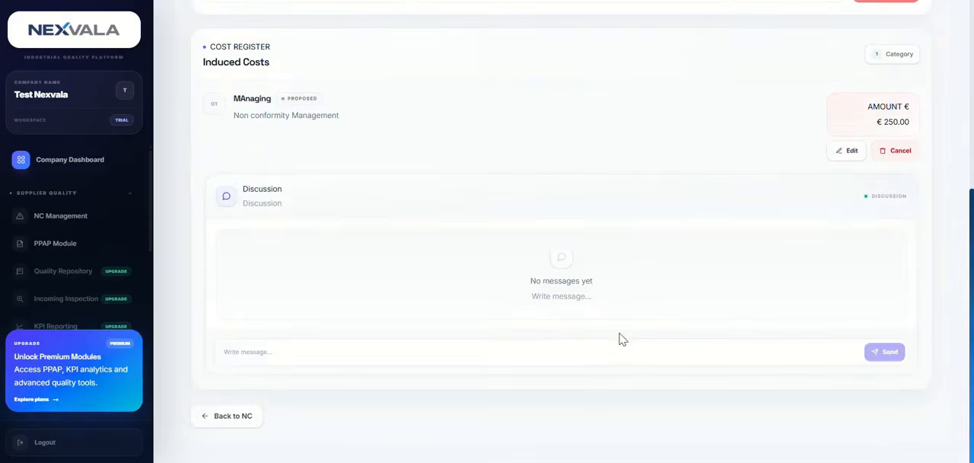
scroll(770, 309, "up", 5)
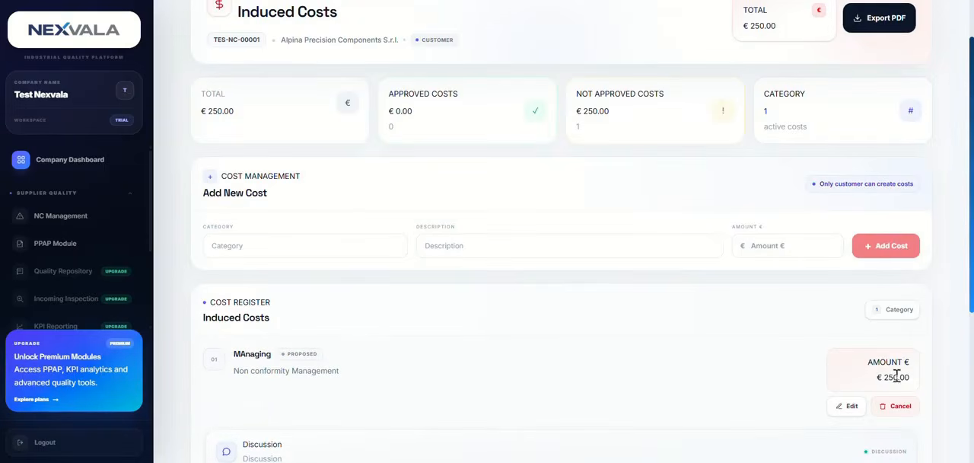
scroll(311, 285, "up", 1)
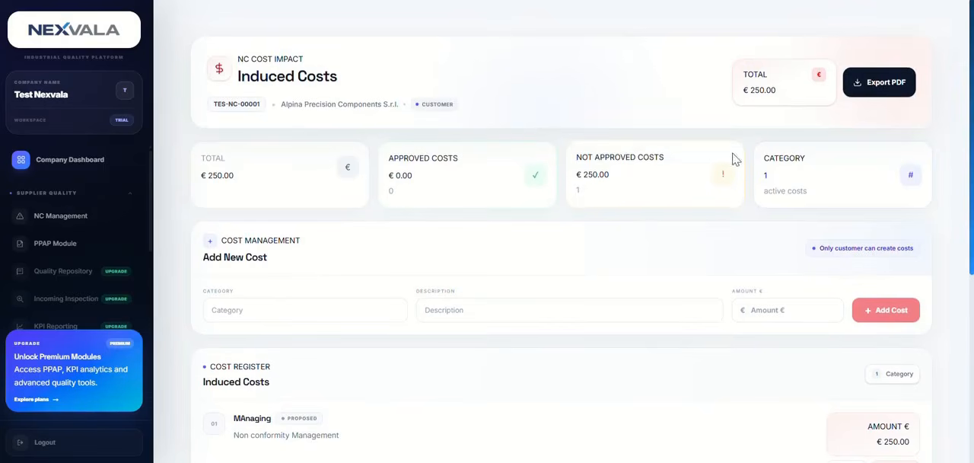
Export the induced costs as a PDF and open the downloaded cost report
scroll(837, 313, "down", 2)
scroll(890, 320, "up", 2)
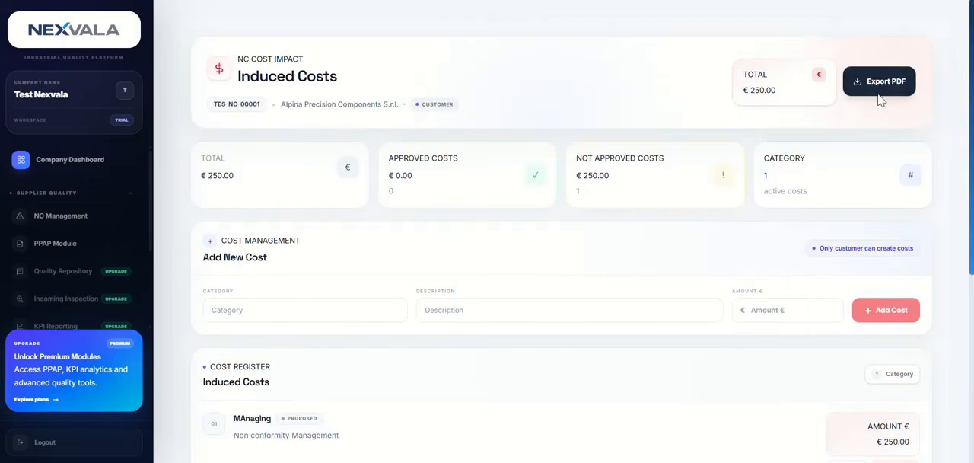
left_click(872, 85)
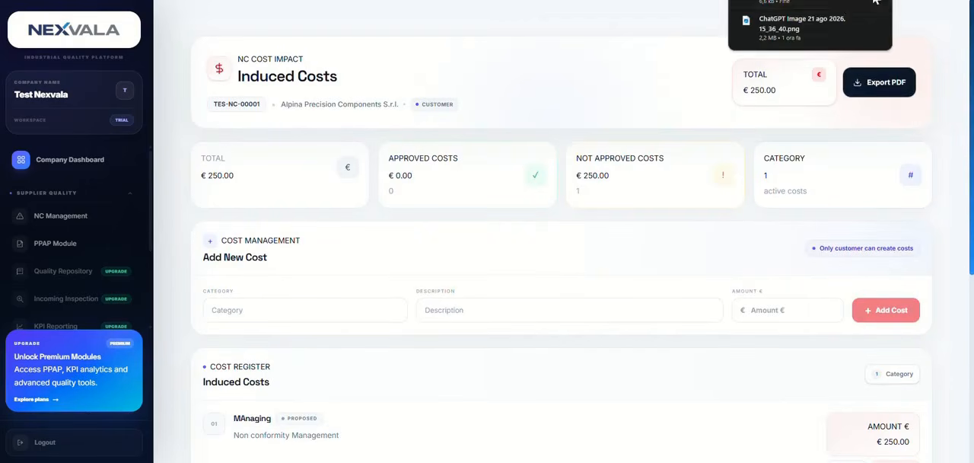
left_click(815, 3)
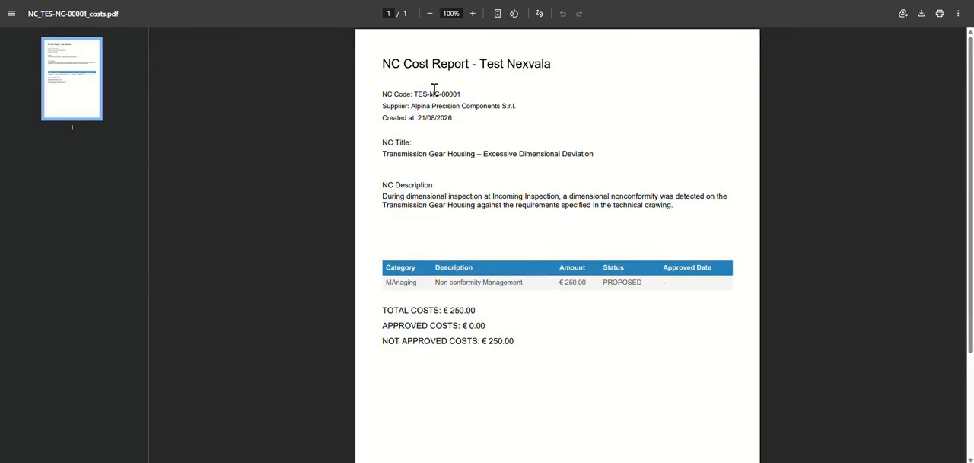
Read the cost report's heading, NC code, supplier, creation date, title and description
left_click_drag(477, 64, 573, 65)
left_click_drag(379, 94, 629, 156)
left_click(456, 124)
left_click(364, 86)
left_click_drag(382, 184, 722, 214)
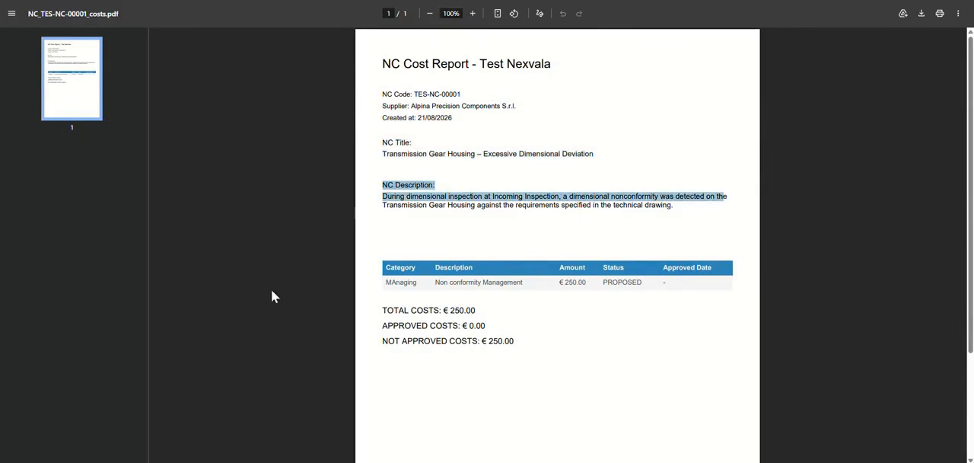
Examine the report's cost table, including the cost's status, and the cost totals below it
left_click(419, 282)
left_click_drag(473, 310, 354, 318)
left_click_drag(549, 327, 335, 318)
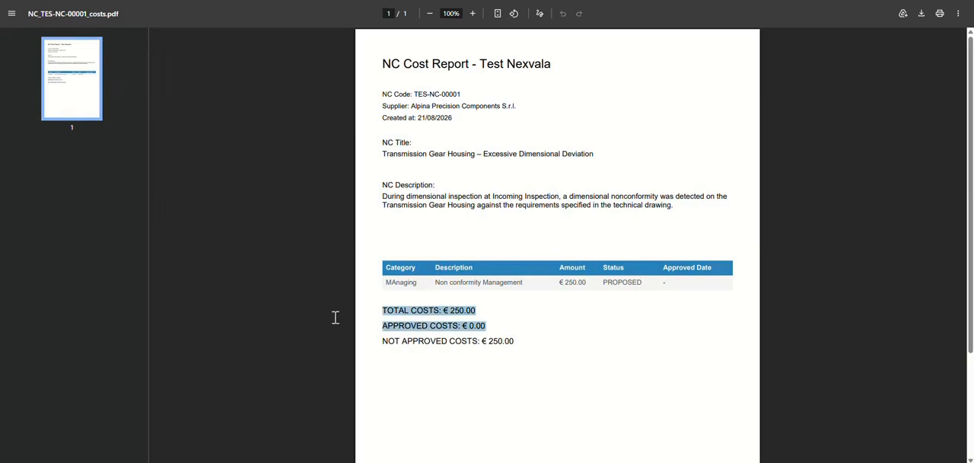
left_click(796, 236)
left_click_drag(639, 283, 612, 287)
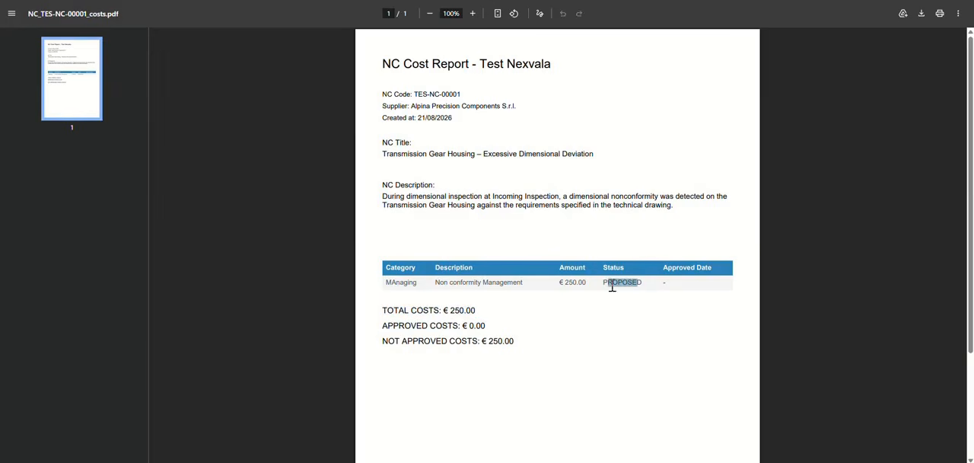
left_click(323, 160)
Return to the induced costs page and bring up the "MAnaging" cost in the register
key("ctrl+shift+Tab")
scroll(842, 270, "down", 2)
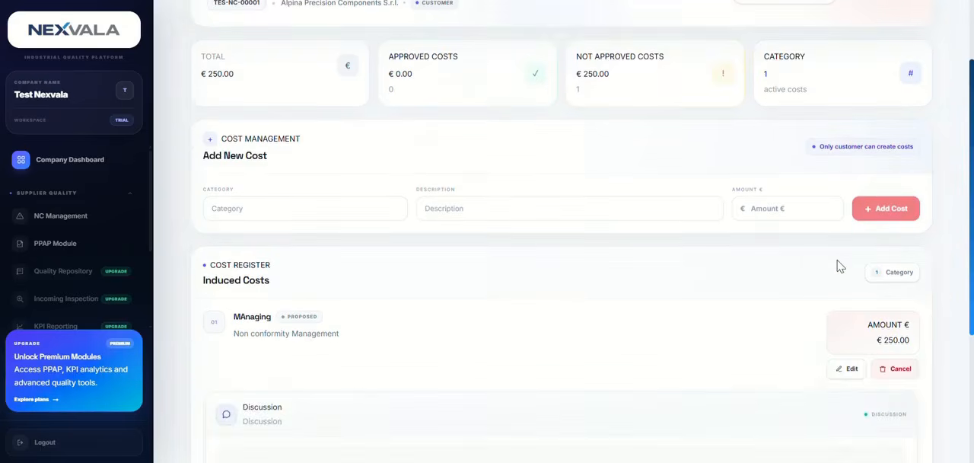